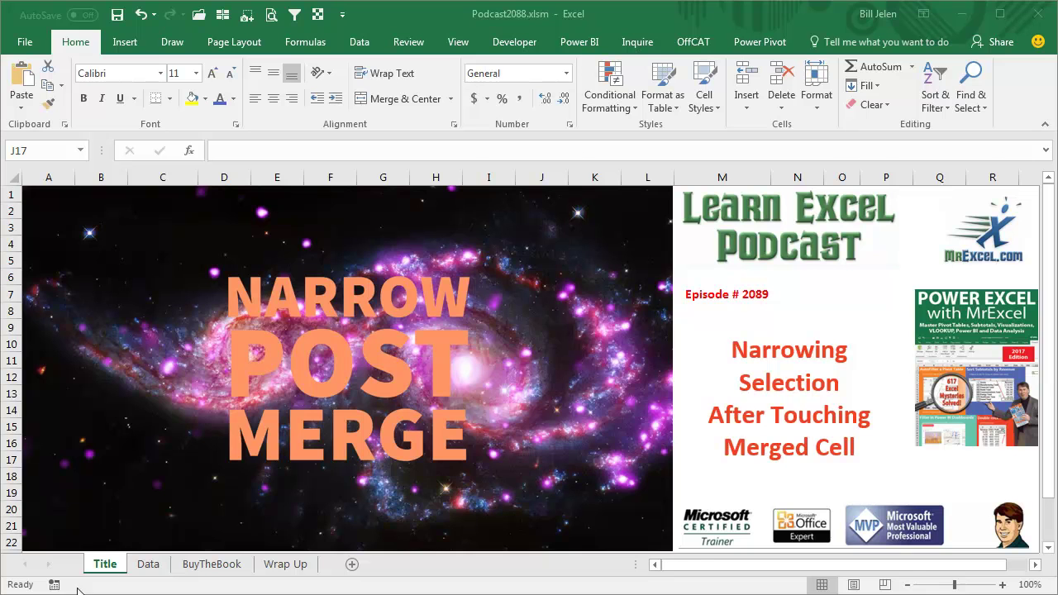
- Switch to the Data sheet with the Phrase, Qty and Revenue tables
{"action": "left_click", "coordinate": [149, 568]}
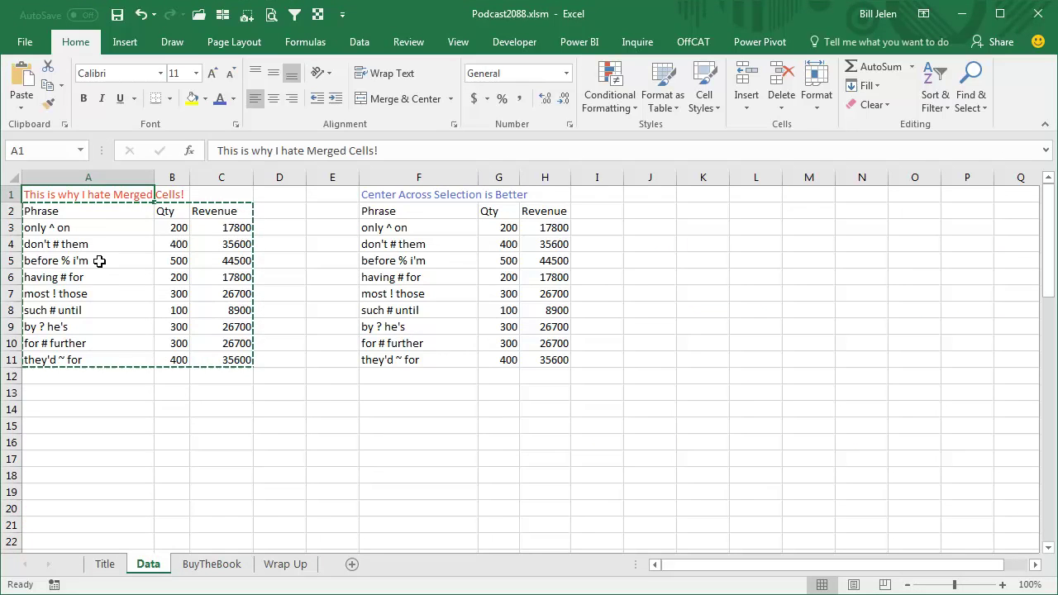
- Merge and center the 'This is why I hate Merged Cells!' title over A1:C1
{"action": "key", "text": "Escape"}
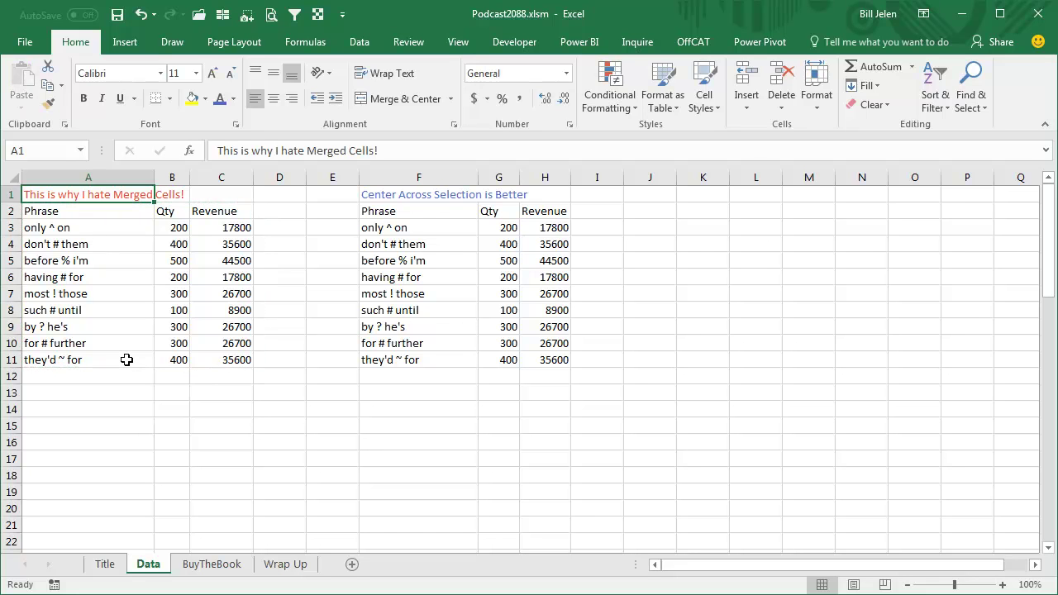
{"action": "key", "text": "shift+Right"}
{"action": "key", "text": "shift+Right"}
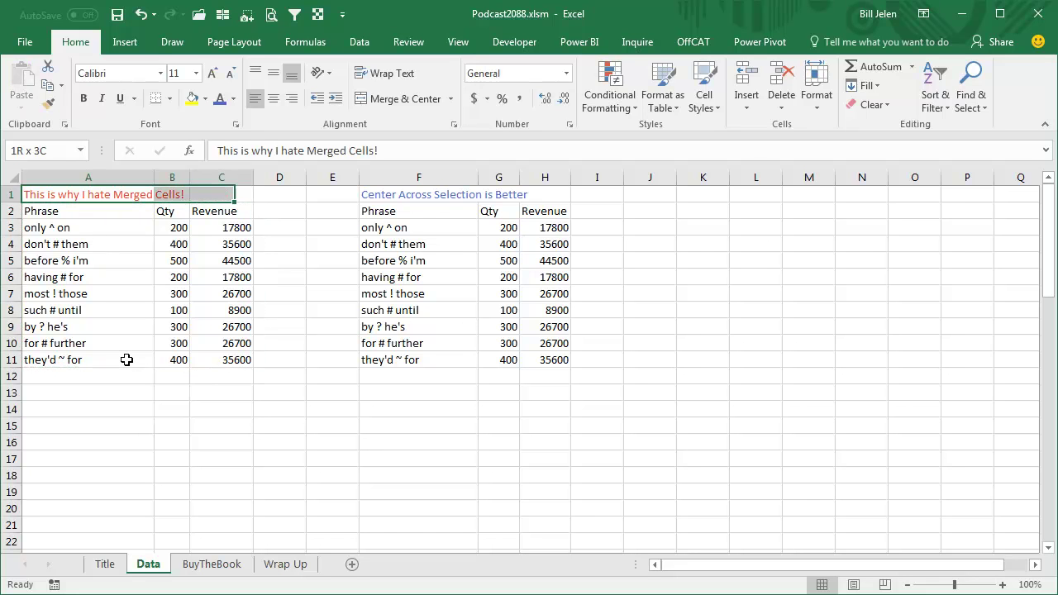
{"action": "left_click", "coordinate": [402, 99]}
{"action": "left_click", "coordinate": [68, 358]}
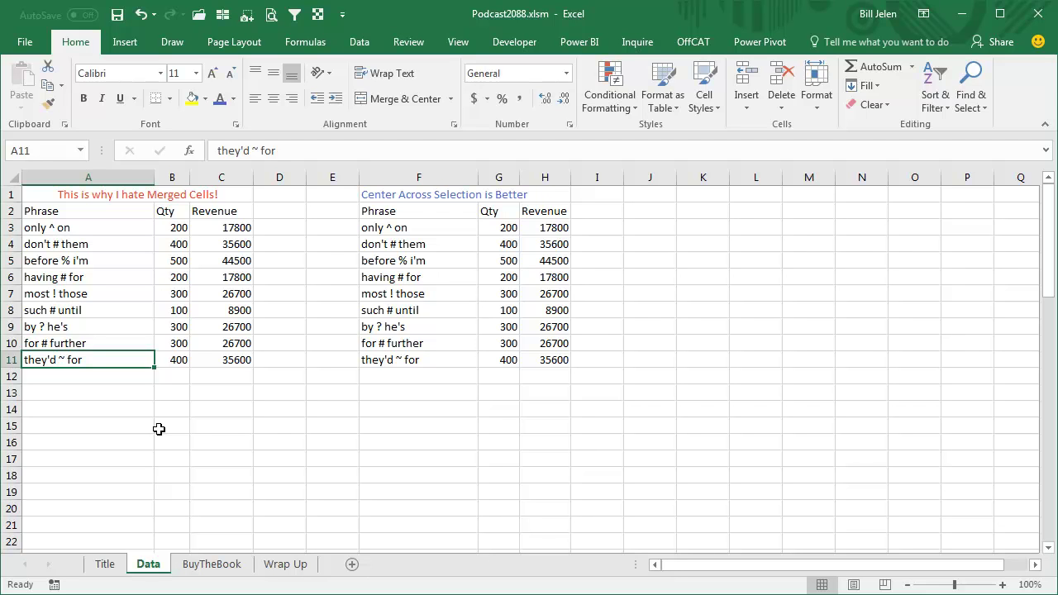
{"action": "key", "text": "shift+Up"}
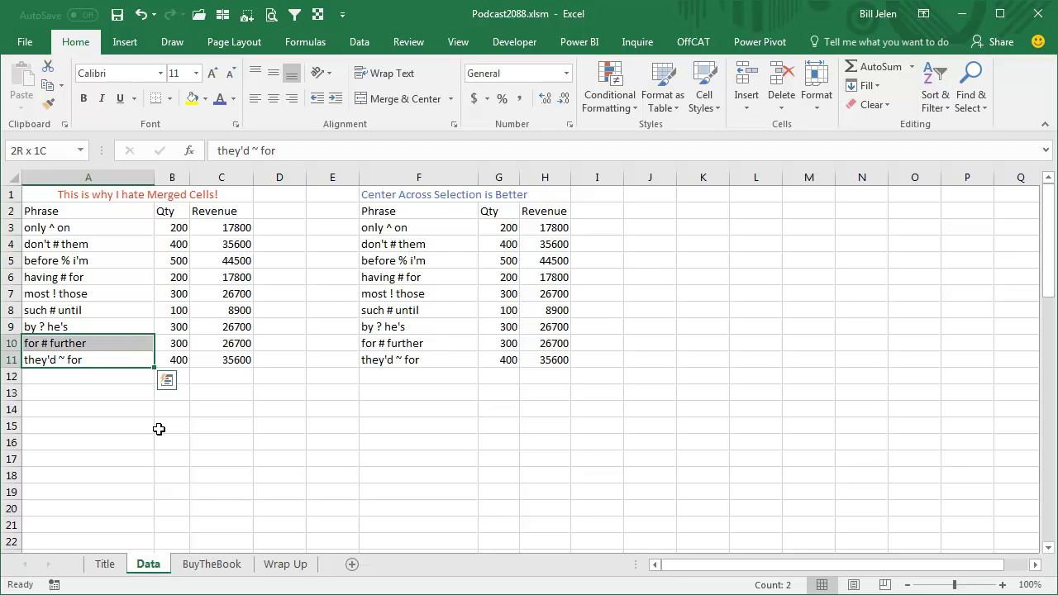
{"action": "key", "text": "shift+Up"}
{"action": "key", "text": "Down"}
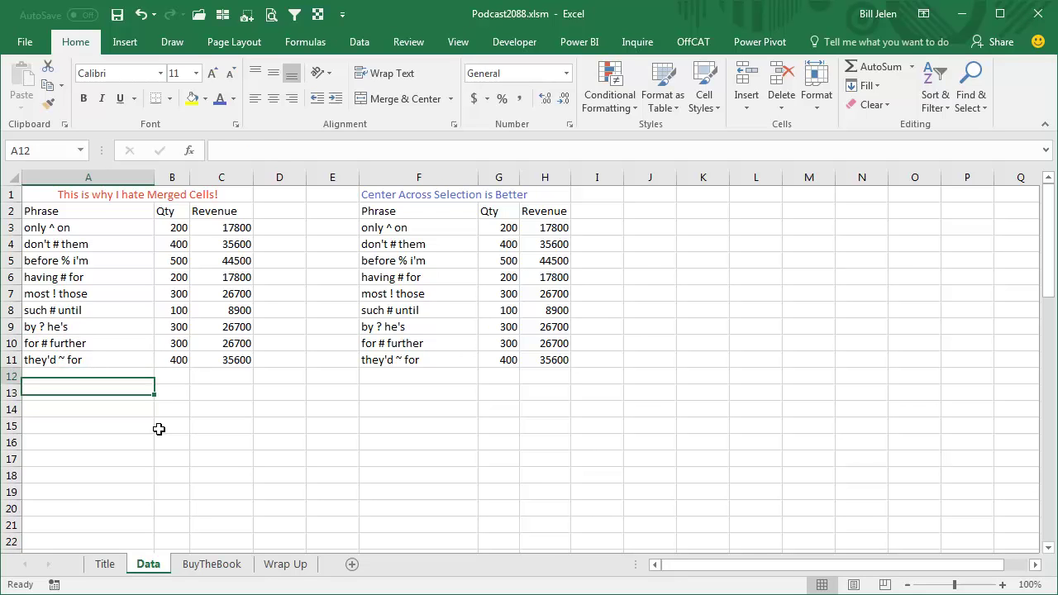
{"action": "key", "text": "Up"}
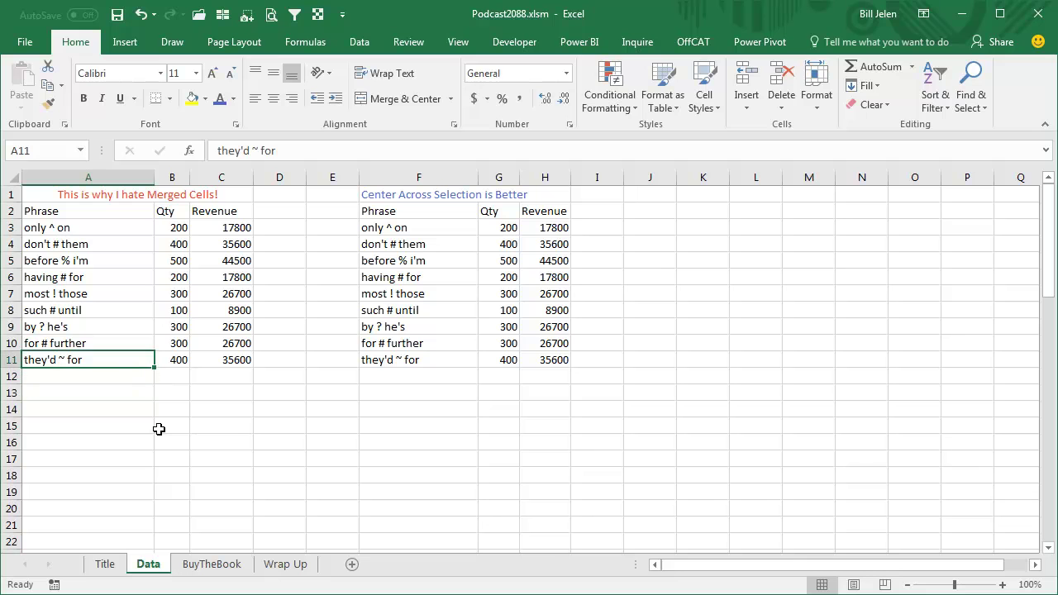
{"action": "key", "text": "shift+Up"}
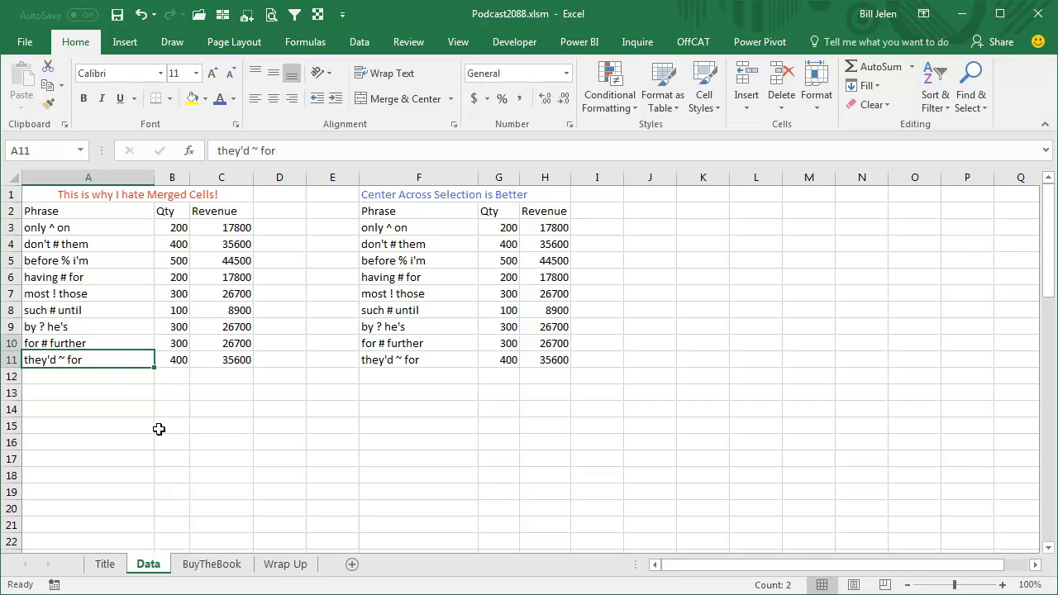
{"action": "key", "text": "shift+Up"}
{"action": "key", "text": "shift+Up"}
{"action": "key", "text": "shift+Up"}
{"action": "key", "text": "shift+Up"}
{"action": "key", "text": "shift+Up"}
{"action": "key", "text": "shift+Up"}
{"action": "key", "text": "shift+Up"}
{"action": "key", "text": "shift+Up"}
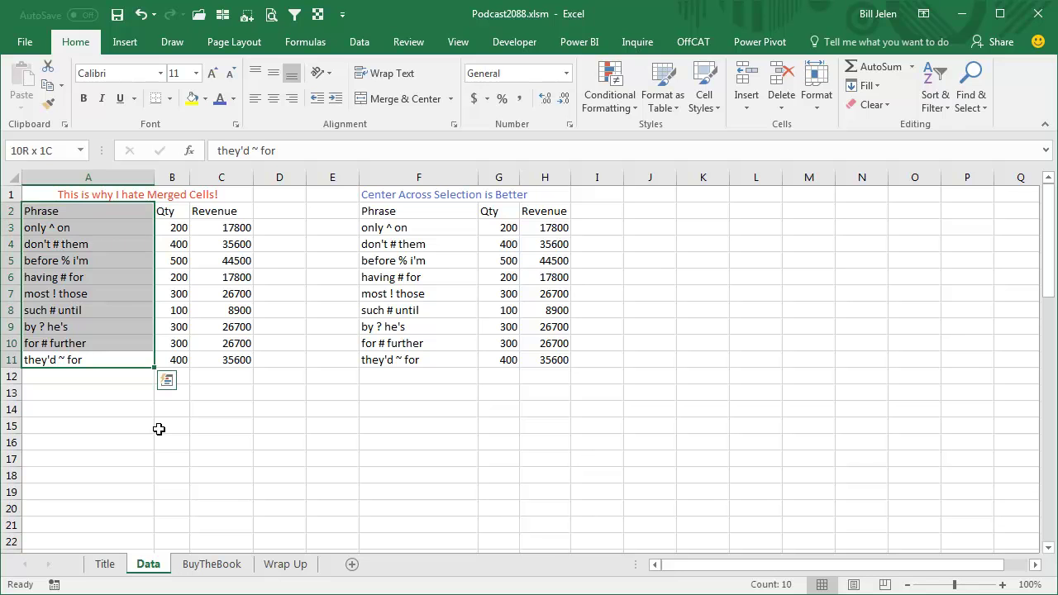
{"action": "key", "text": "shift+Up"}
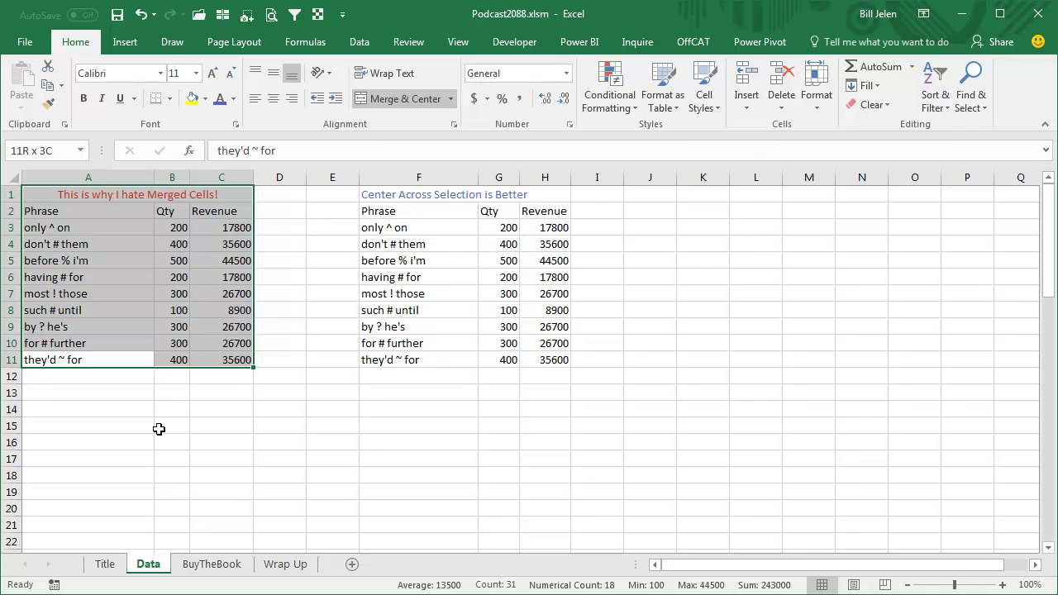
{"action": "key", "text": "shift+Down"}
{"action": "key", "text": "Down"}
{"action": "key", "text": "Up"}
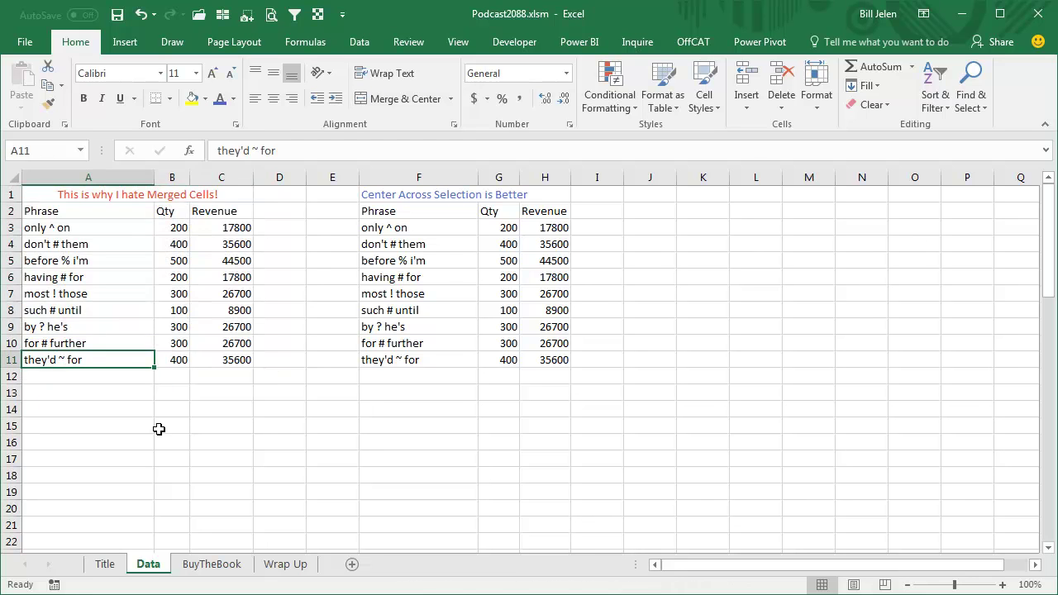
{"action": "key", "text": "ctrl+shift+Up"}
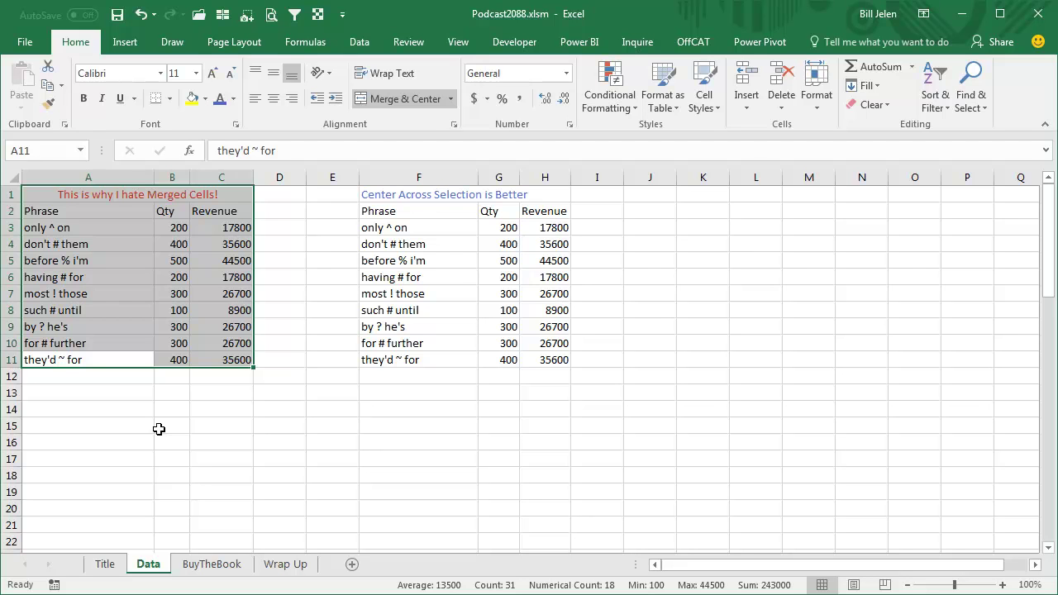
{"action": "key", "text": "shift+Down"}
{"action": "key", "text": "shift+Down"}
{"action": "key", "text": "shift+Down"}
{"action": "key", "text": "shift+Down"}
{"action": "key", "text": "shift+Down"}
{"action": "key", "text": "shift+Down"}
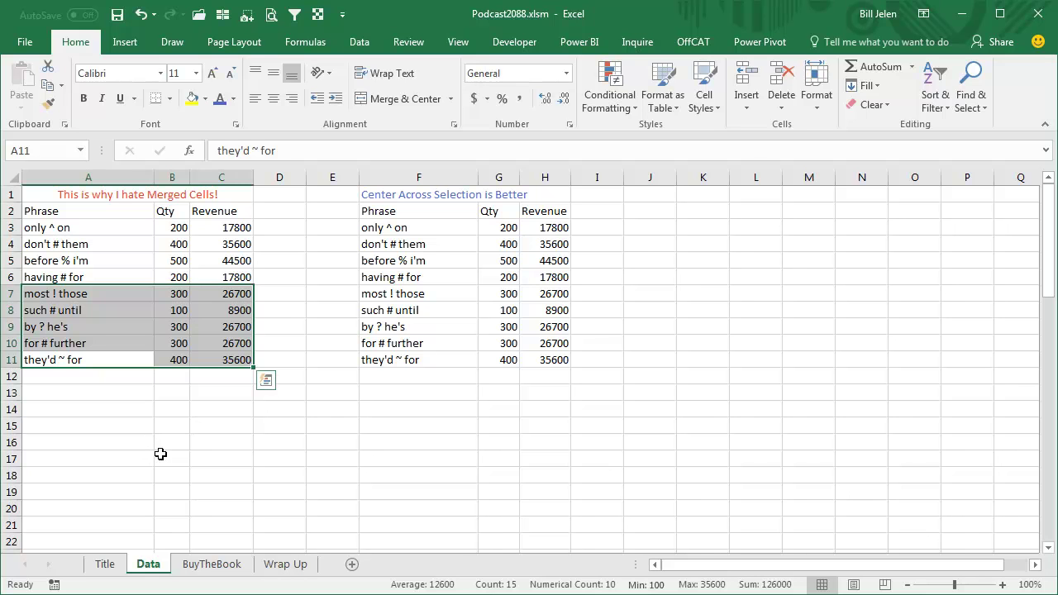
- Select upward from A11, where the merged title widens the range to A:C, then reselect A2:A11
{"action": "key", "text": "Down"}
{"action": "key", "text": "Up"}
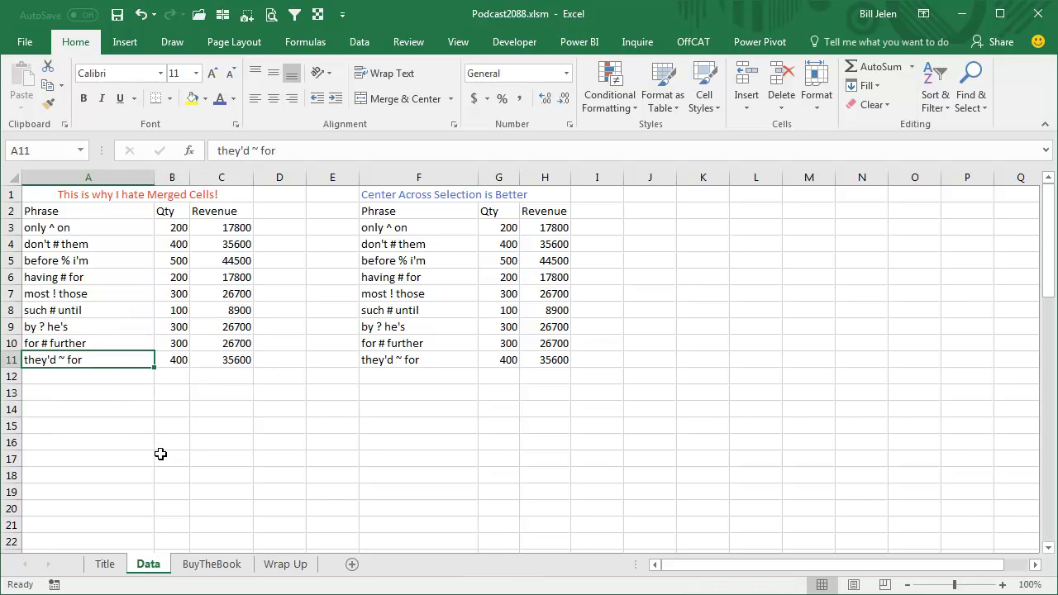
{"action": "key", "text": "ctrl+shift+Up"}
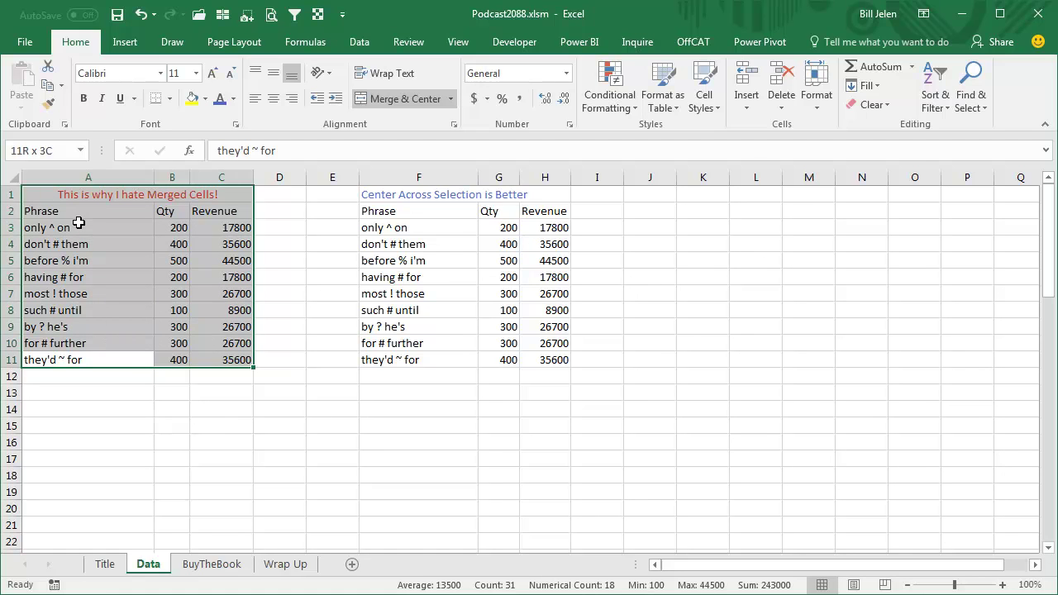
{"action": "key", "text": "shift+Down"}
{"action": "key", "text": "shift+Down"}
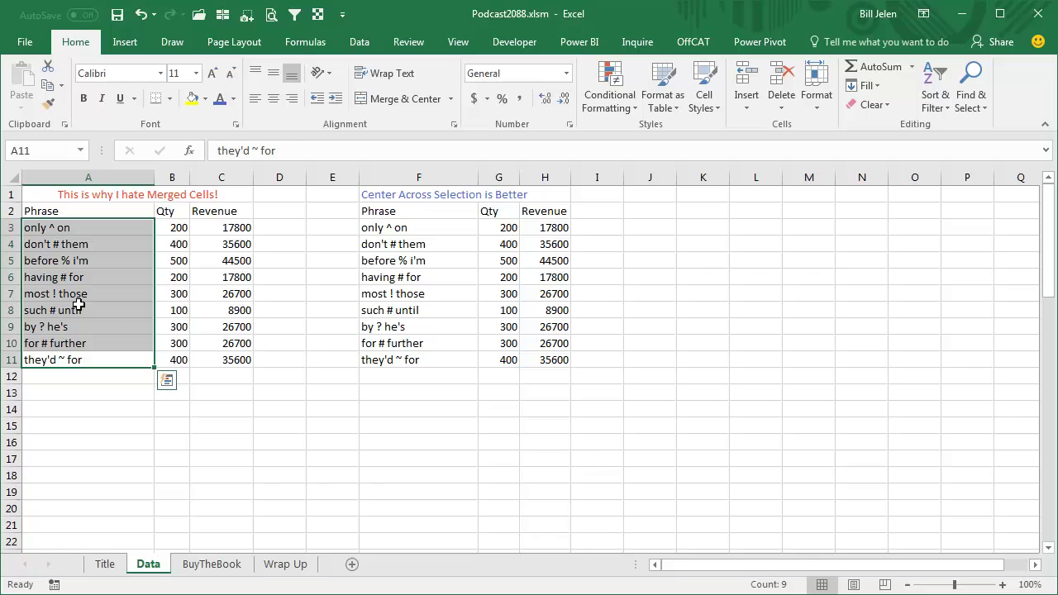
{"action": "left_click", "coordinate": [82, 357]}
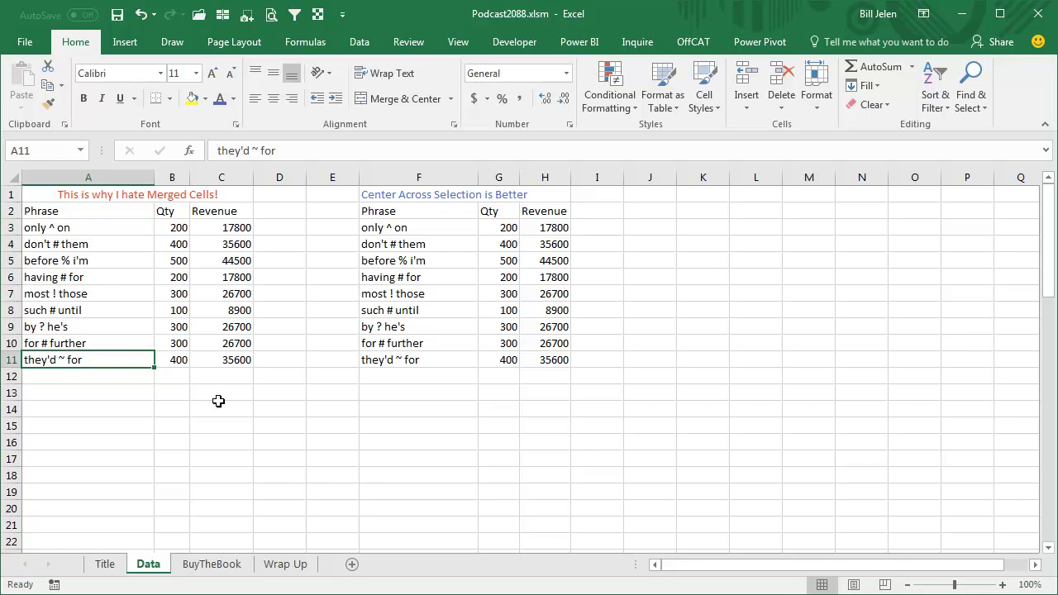
{"action": "left_click", "coordinate": [71, 213], "text": "shift"}
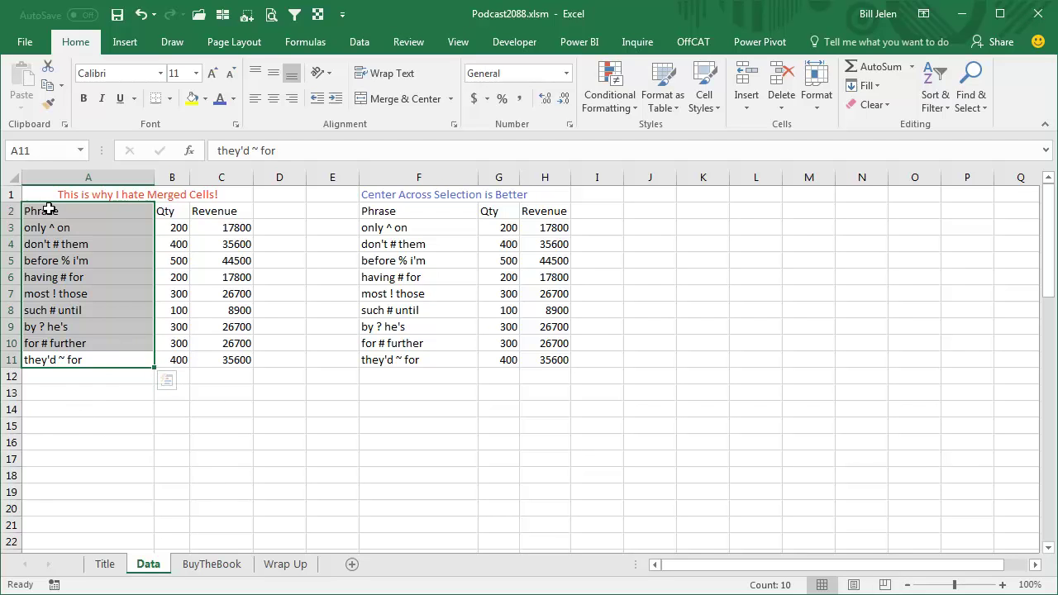
- Retry selecting from A11 by dragging and Ctrl+A, trimming the range back to A2:A11
{"action": "key", "text": "Down"}
{"action": "key", "text": "Down"}
{"action": "key", "text": "Up"}
{"action": "key", "text": "Up"}
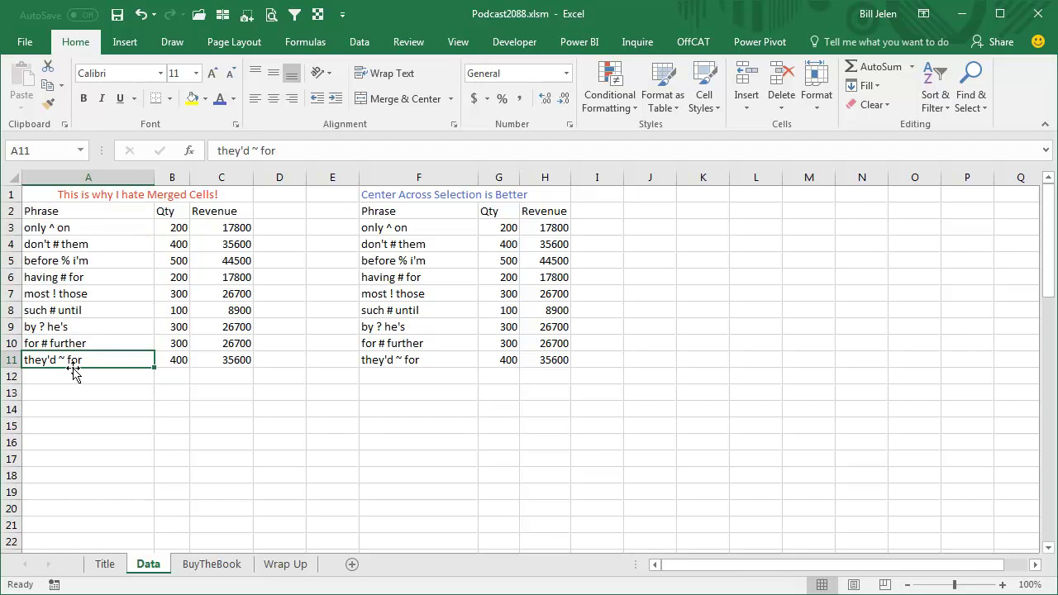
{"action": "mouse_move", "coordinate": [227, 281]}
{"action": "left_mouse_down"}
{"action": "mouse_move", "coordinate": [174, 244]}
{"action": "mouse_move", "coordinate": [75, 277]}
{"action": "left_mouse_up"}
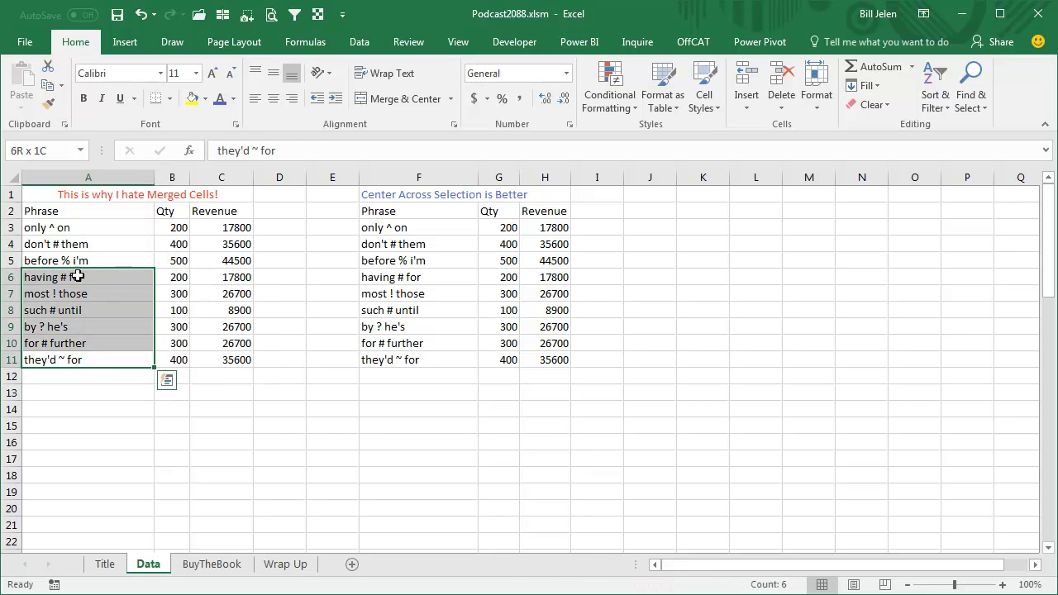
{"action": "mouse_move", "coordinate": [196, 285]}
{"action": "left_mouse_down"}
{"action": "mouse_move", "coordinate": [231, 329]}
{"action": "mouse_move", "coordinate": [97, 272]}
{"action": "mouse_move", "coordinate": [77, 231]}
{"action": "left_mouse_up"}
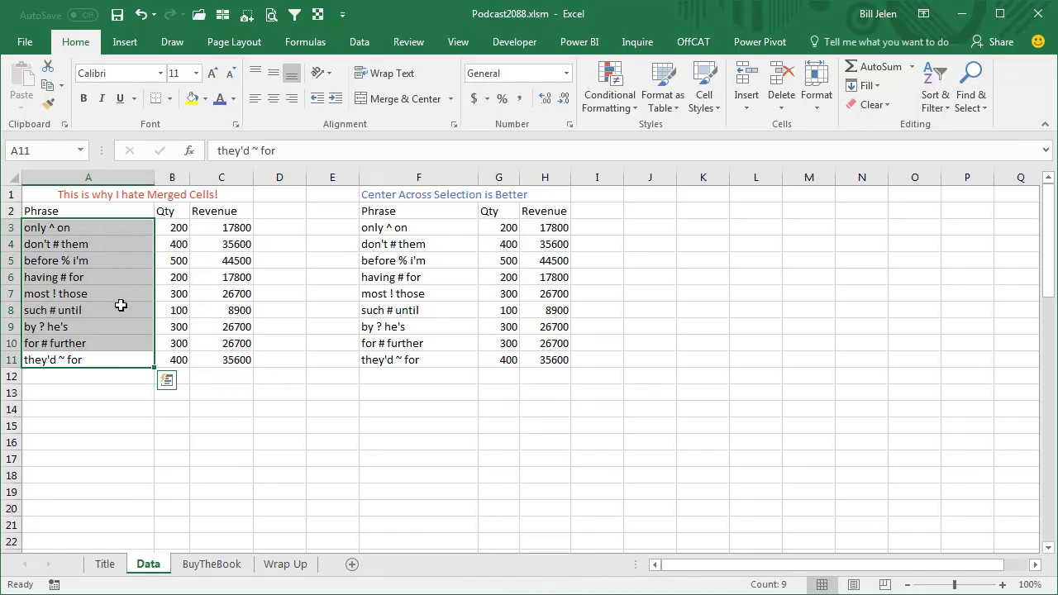
{"action": "left_click", "coordinate": [93, 360]}
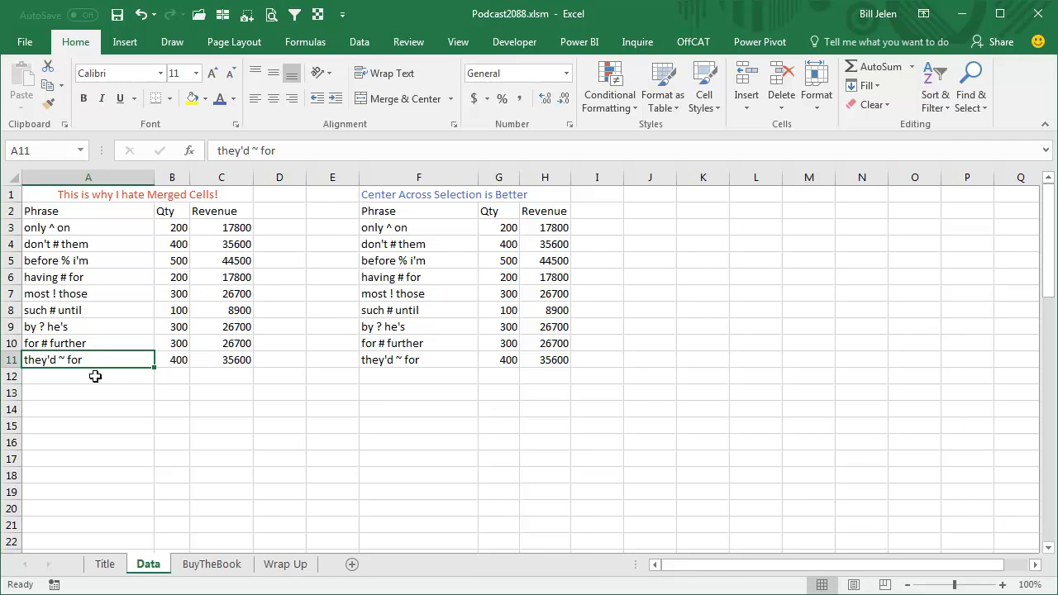
{"action": "key", "text": "ctrl+a"}
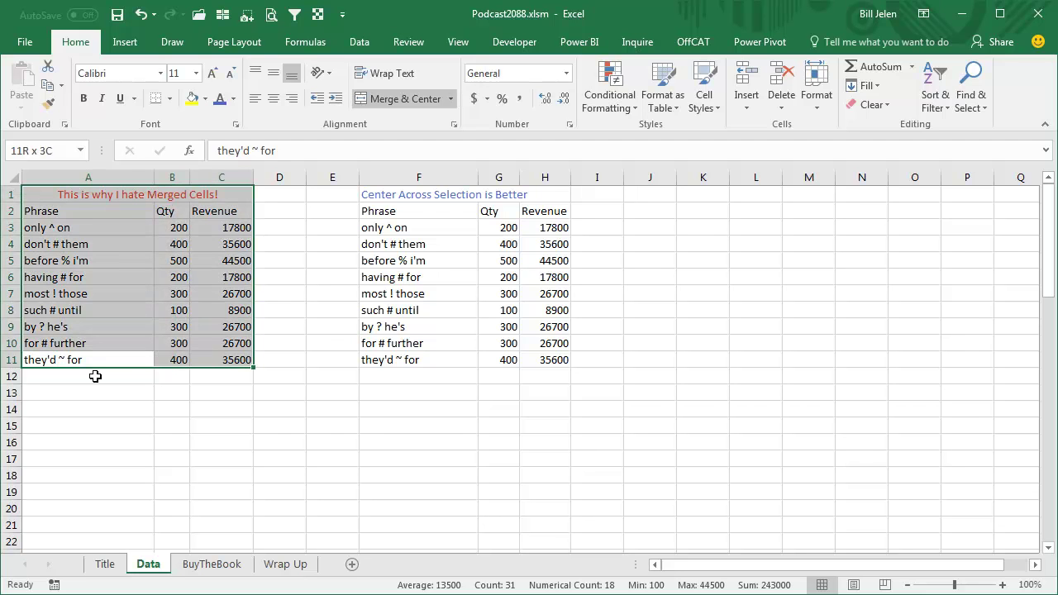
{"action": "key", "text": "shift+Down"}
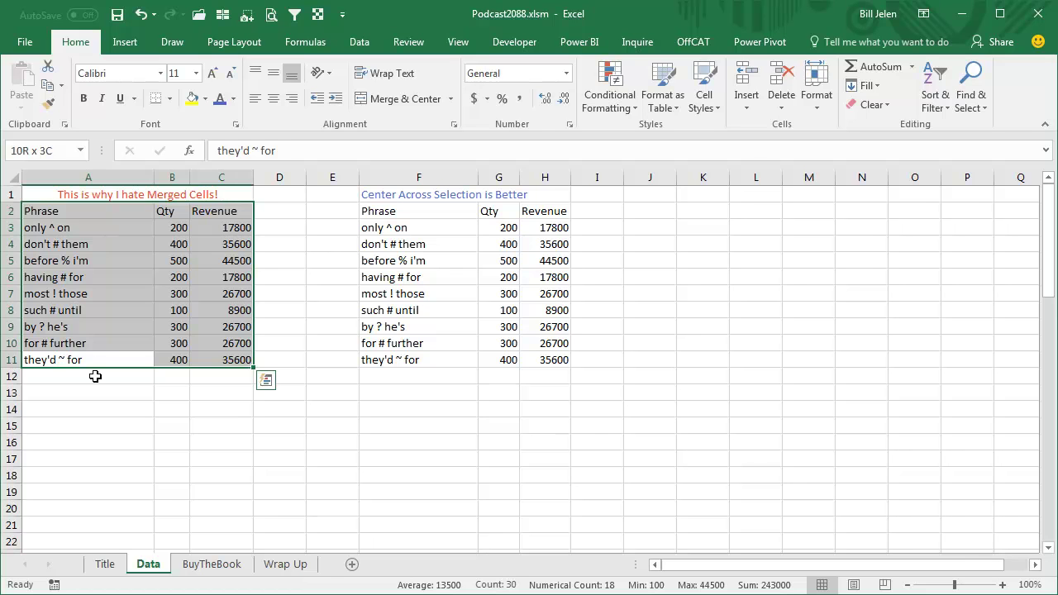
{"action": "key", "text": "shift+Left"}
{"action": "key", "text": "shift+Left"}
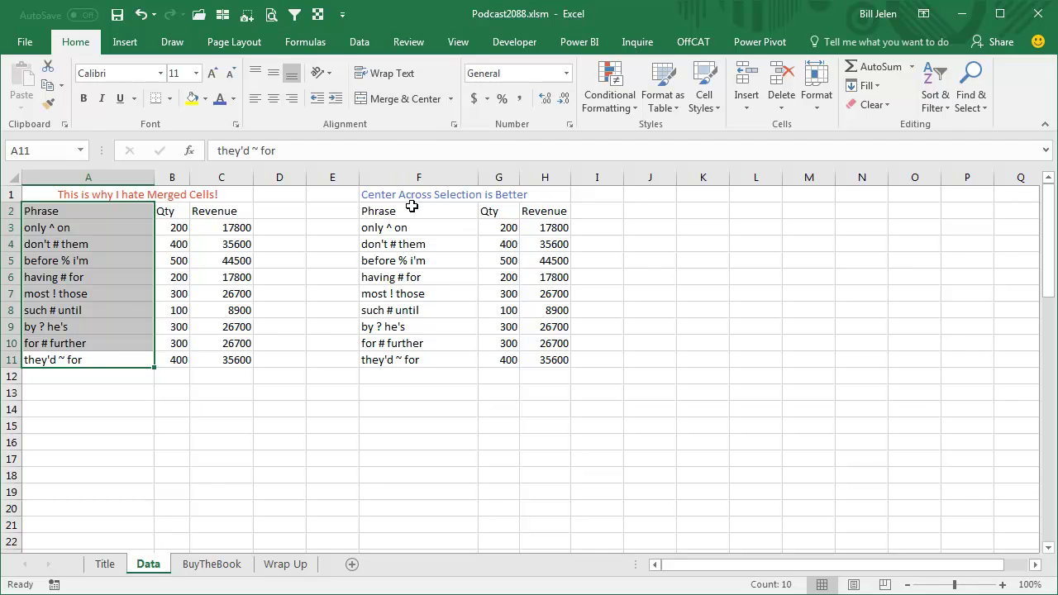
- Give F1:H1 Center Across Selection horizontal alignment instead of merging
{"action": "left_click_drag", "start_coordinate": [403, 195], "coordinate": [570, 196]}
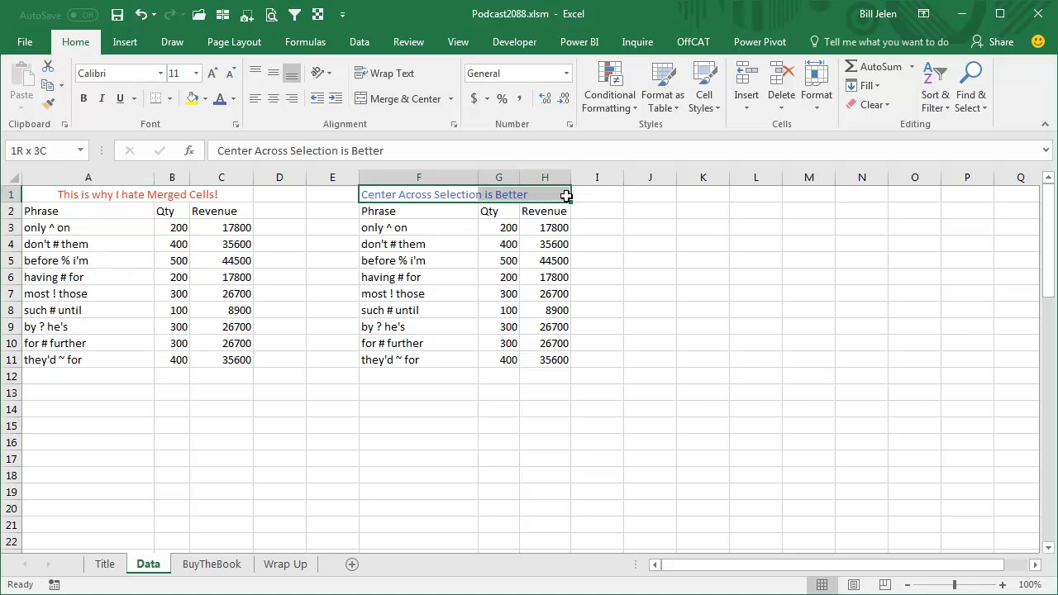
{"action": "left_click", "coordinate": [454, 124]}
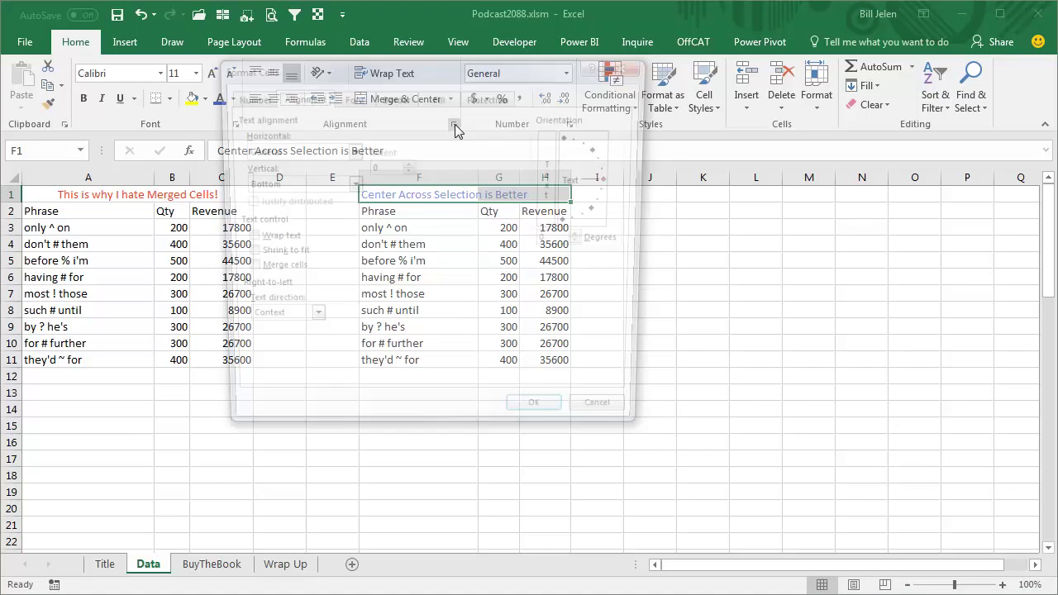
{"action": "left_click", "coordinate": [351, 149]}
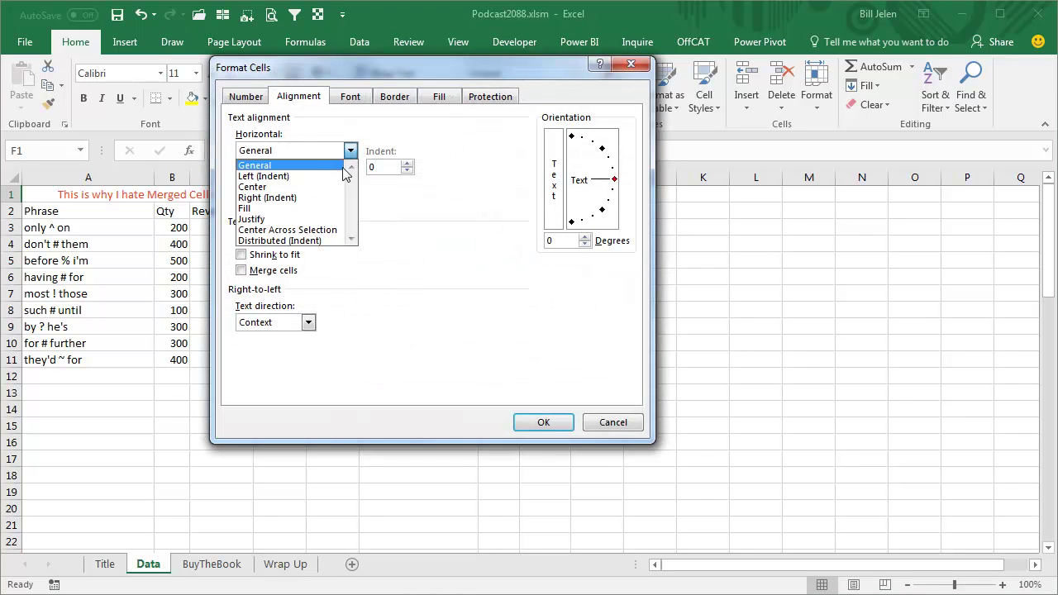
{"action": "left_click", "coordinate": [287, 230]}
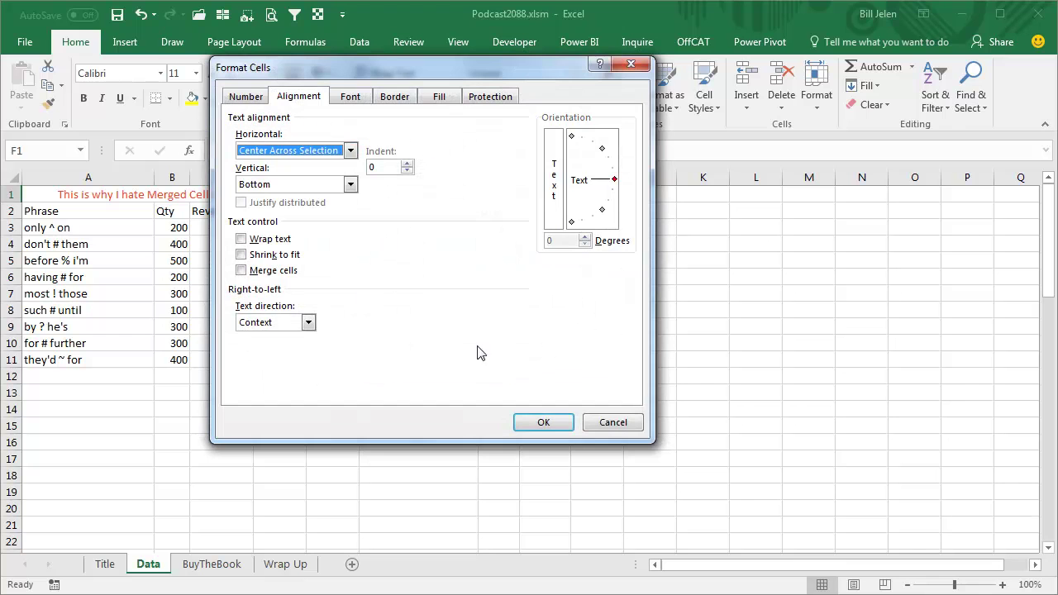
{"action": "left_click", "coordinate": [543, 422]}
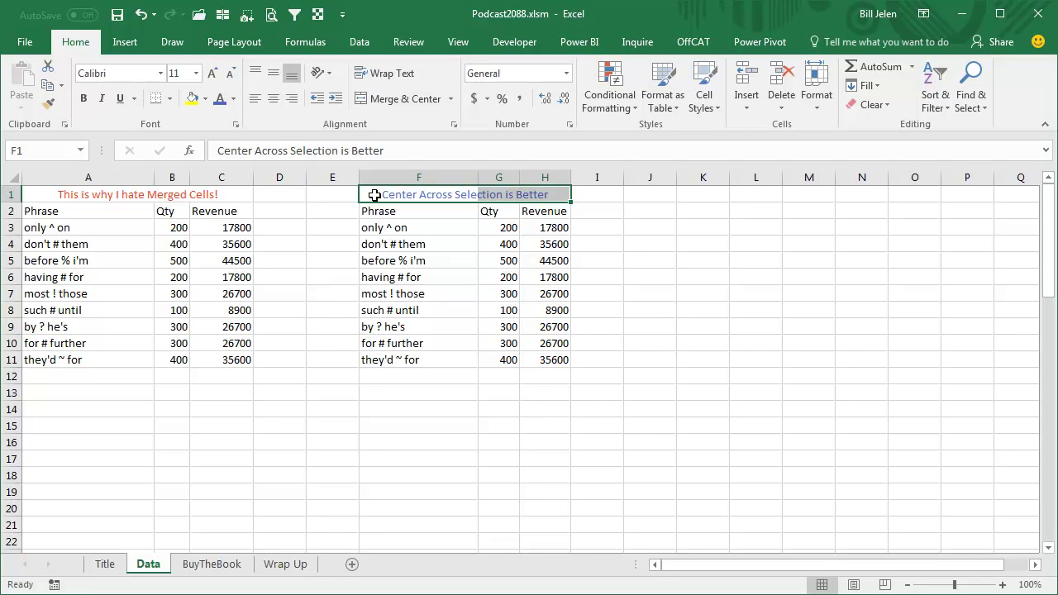
- Select the Phrase cells F2:F11 upward from F11, excluding the title row
{"action": "left_click", "coordinate": [411, 359]}
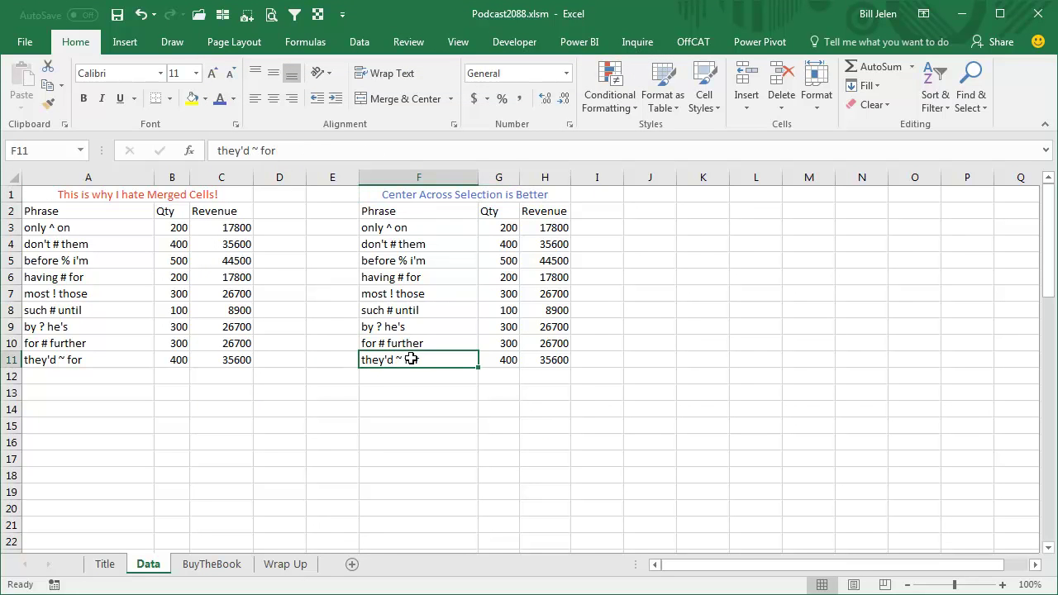
{"action": "key", "text": "ctrl+shift+Up"}
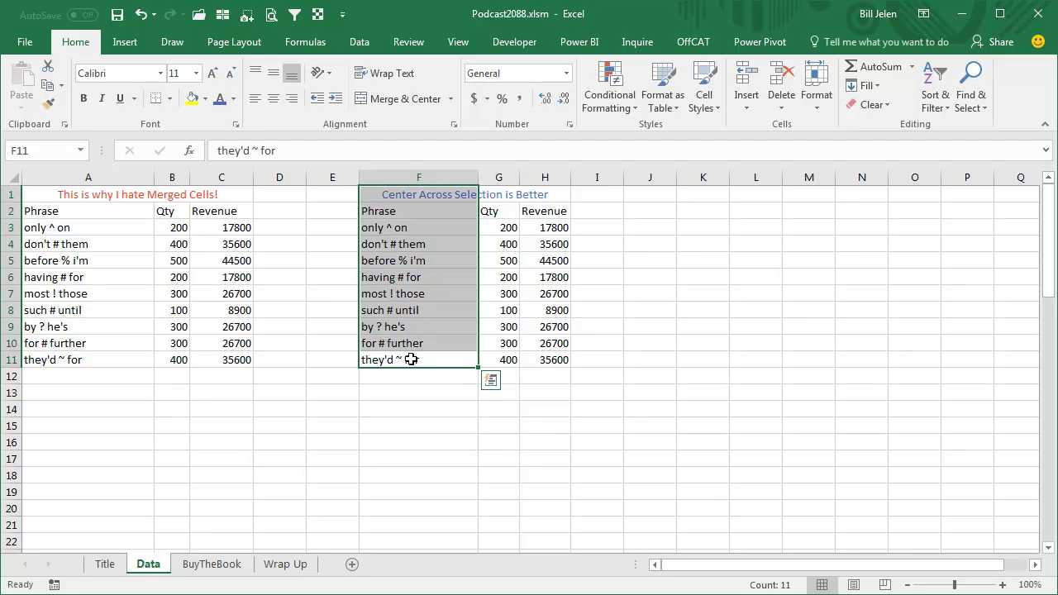
{"action": "key", "text": "Down"}
{"action": "key", "text": "Up"}
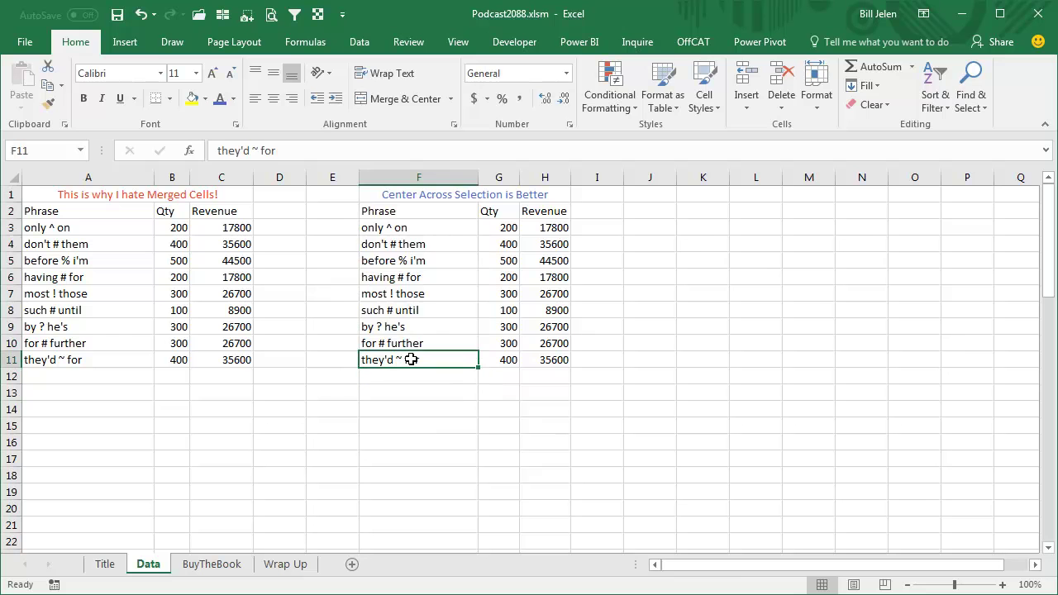
{"action": "key", "text": "ctrl+shift+Up"}
{"action": "key", "text": "shift+Down"}
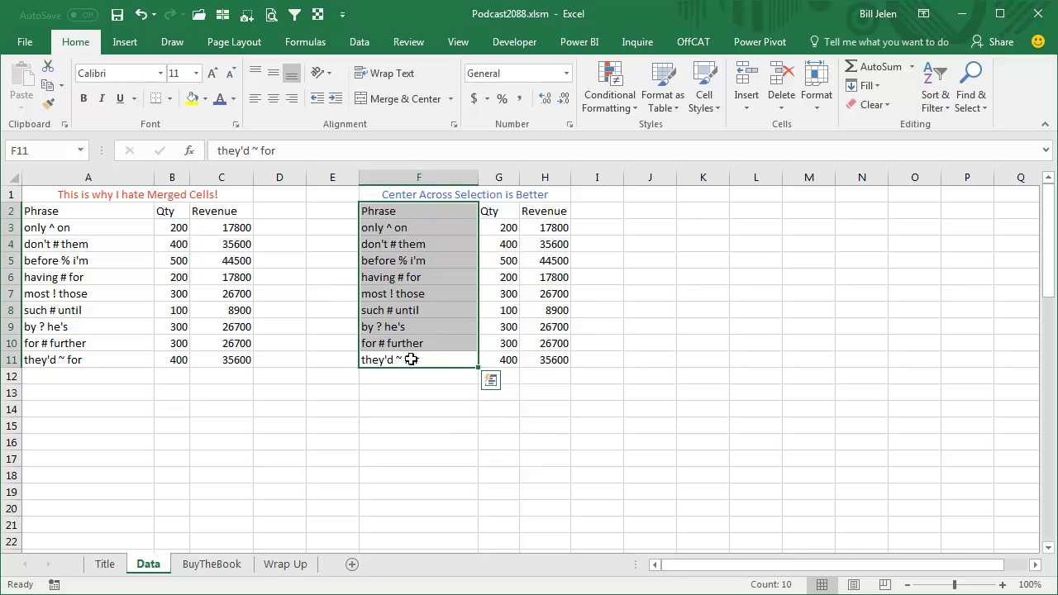
- Look at the BuyTheBook sheet, then the Wrap Up sheet
{"action": "left_click", "coordinate": [229, 566]}
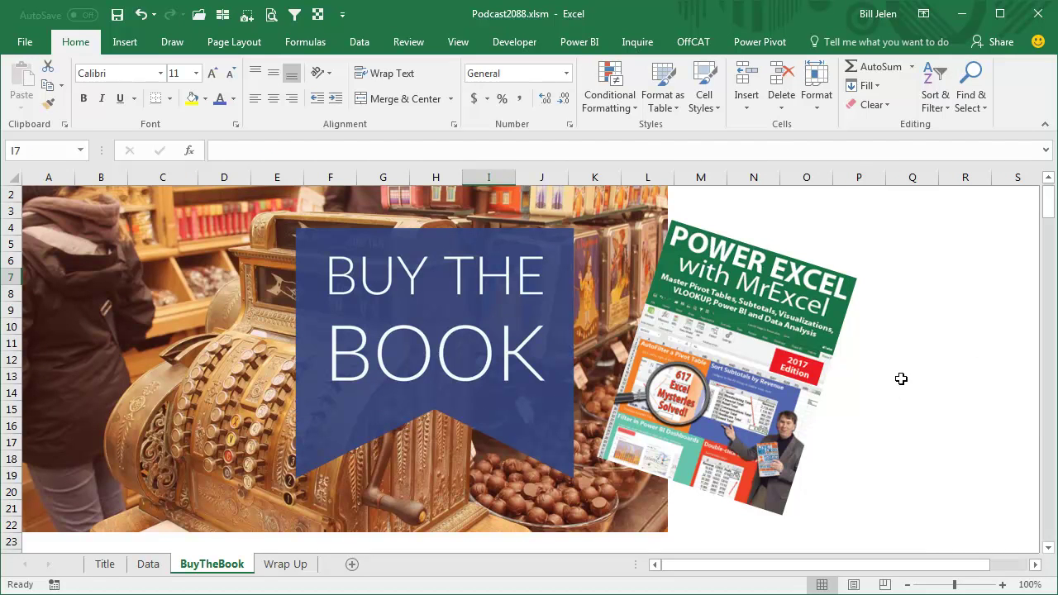
{"action": "left_click", "coordinate": [289, 567]}
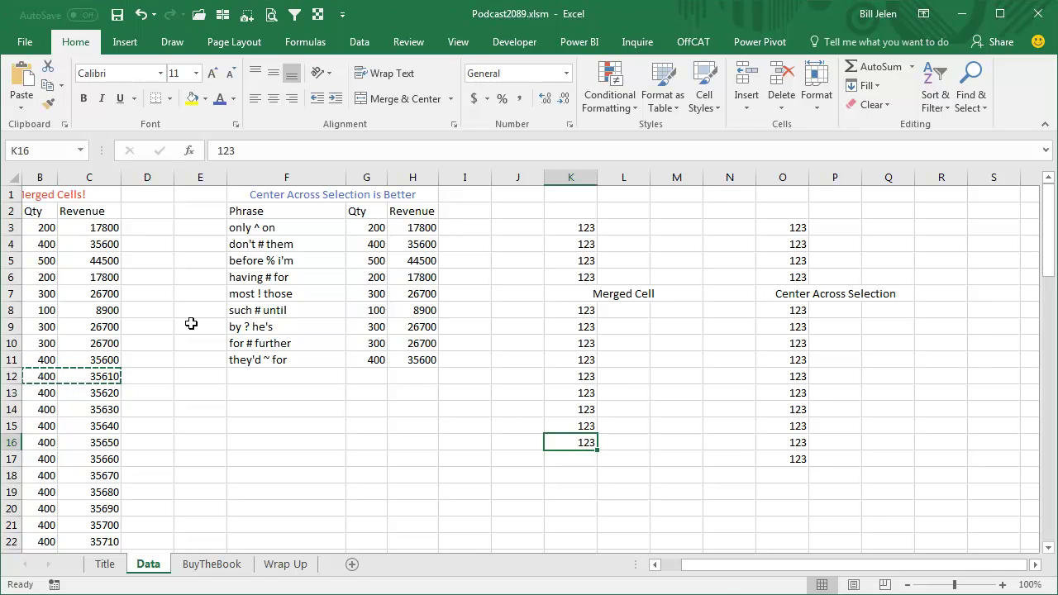
- Compare selecting up from K16, which spreads across merged K:M, with selecting O17 up to O3
{"action": "key", "text": "ctrl+shift+Up"}
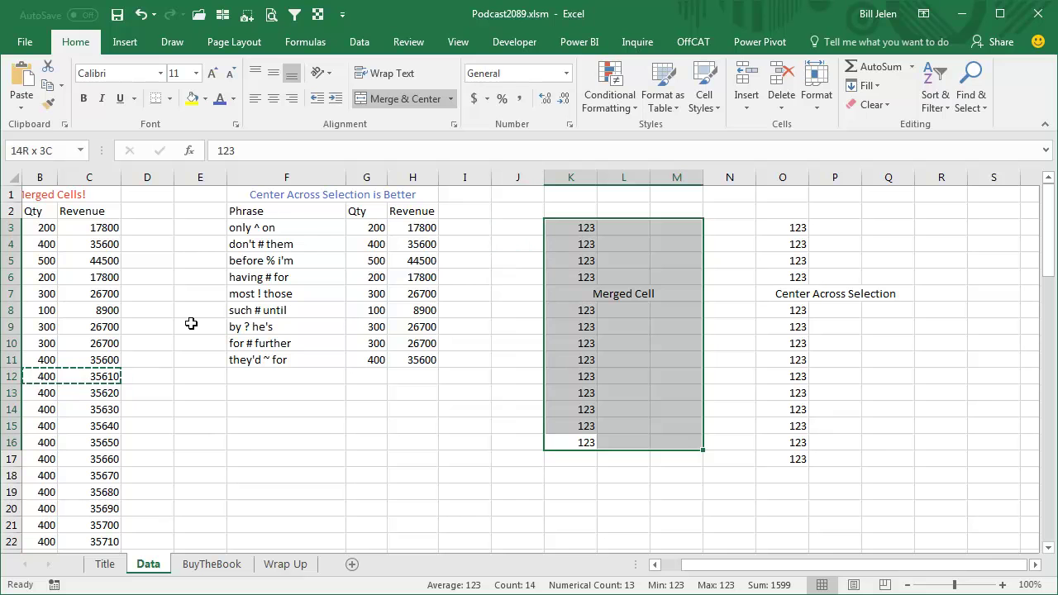
{"action": "left_click", "coordinate": [579, 313], "text": "shift"}
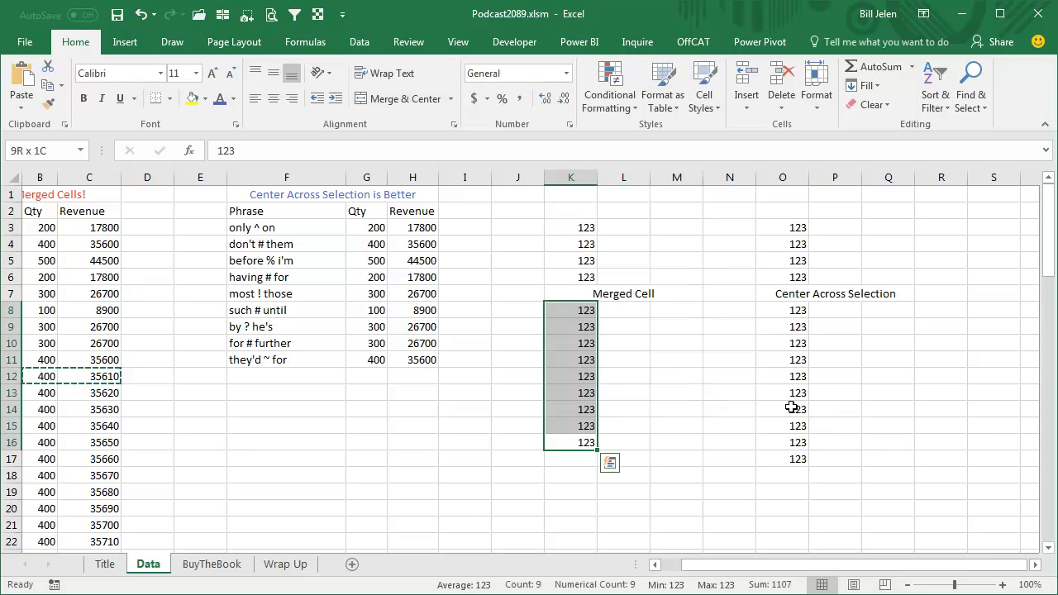
{"action": "left_click", "coordinate": [793, 459]}
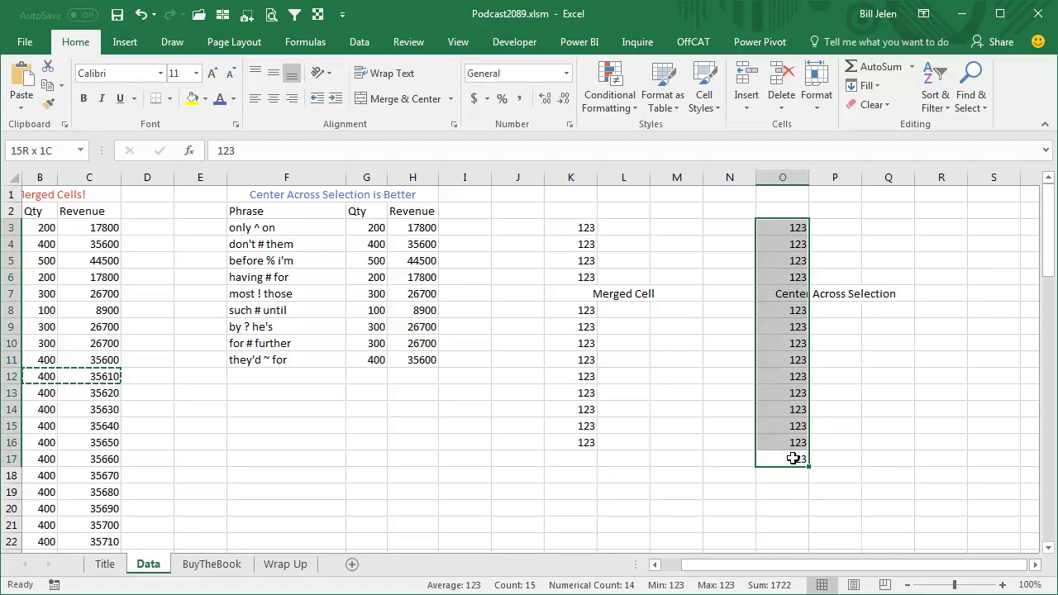
{"action": "left_click_drag", "start_coordinate": [793, 459], "coordinate": [793, 459]}
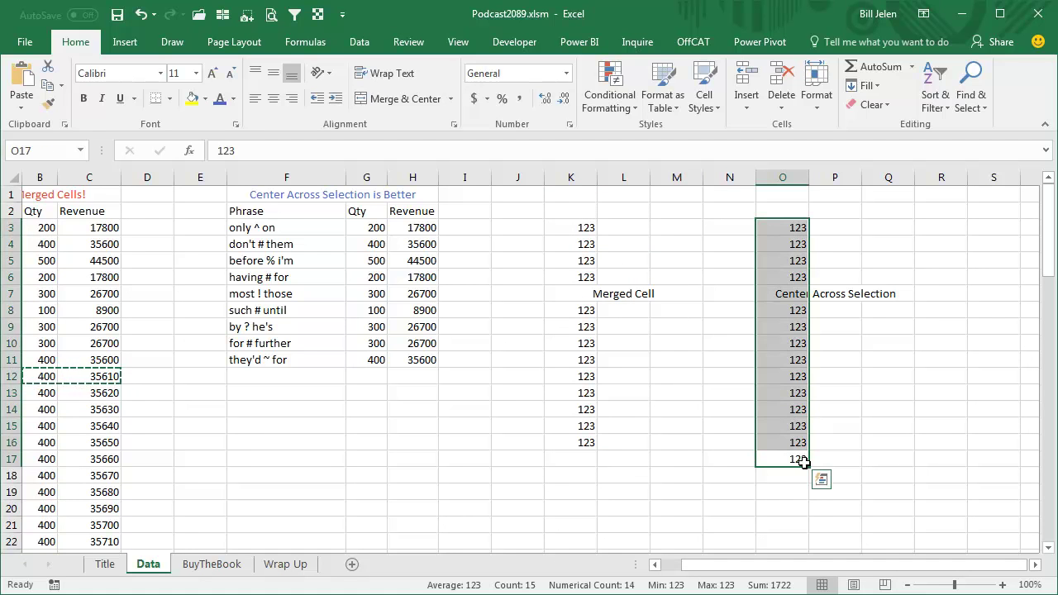